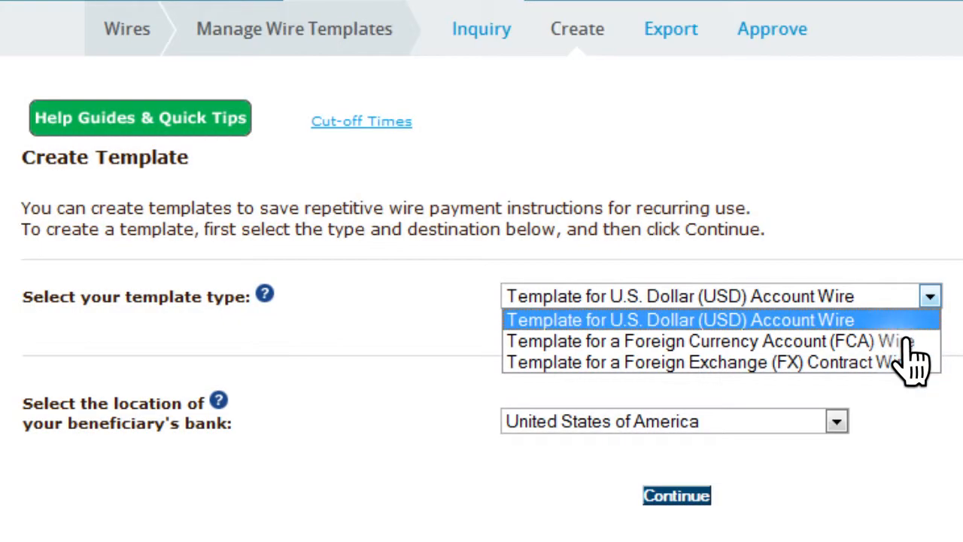
Start a template for a Foreign Currency Account (FCA) Wire with United Kingdom as the beneficiary's bank location.
click(907, 342)
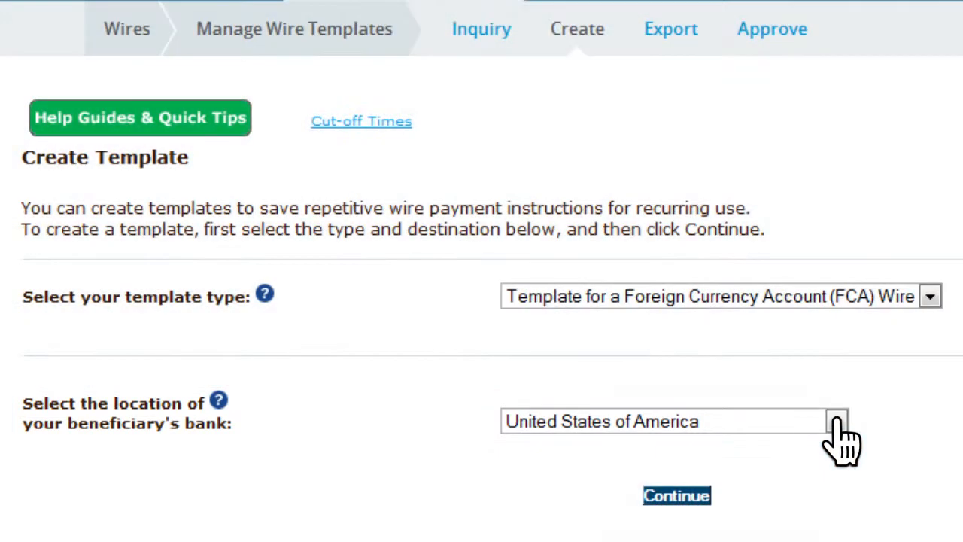
click(837, 423)
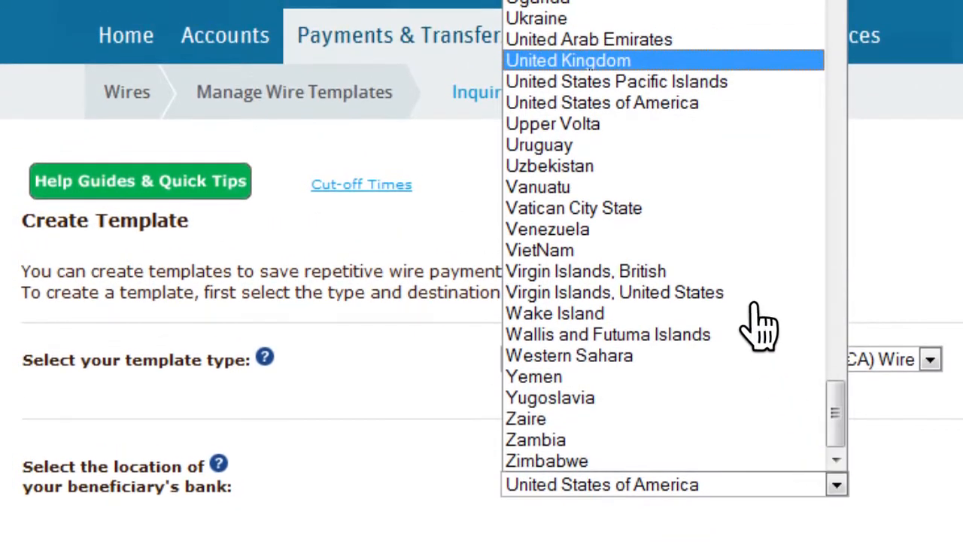
click(639, 59)
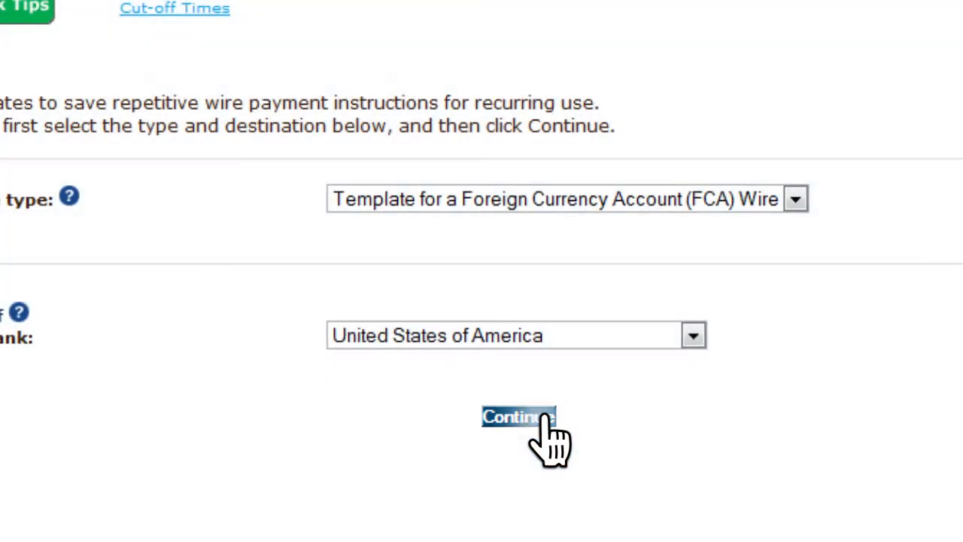
click(545, 415)
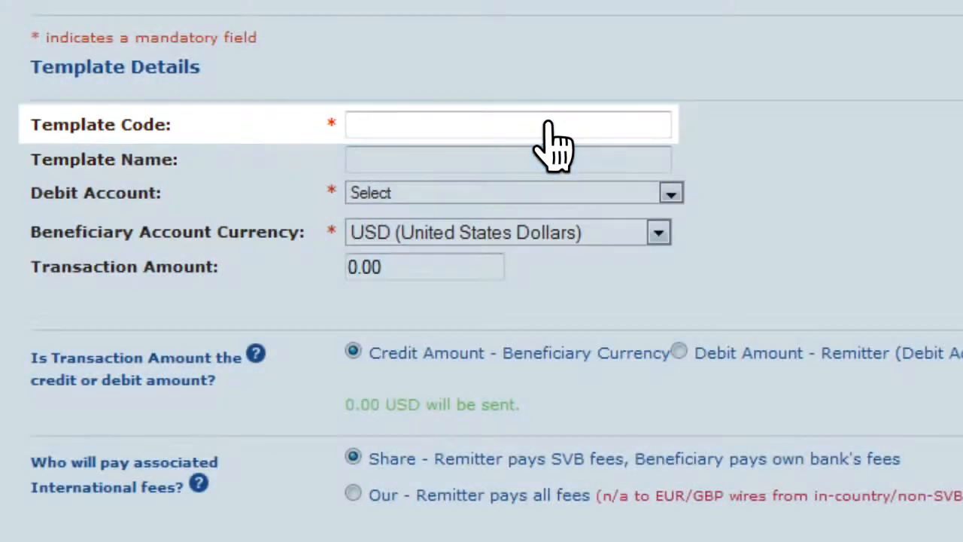
Enter template code 07 FCA Wire Template, select the Euro Multi-Currency Account as debit account, and choose EUR (Euro) as beneficiary currency.
click(548, 122)
text(07 FCA Wire Template)
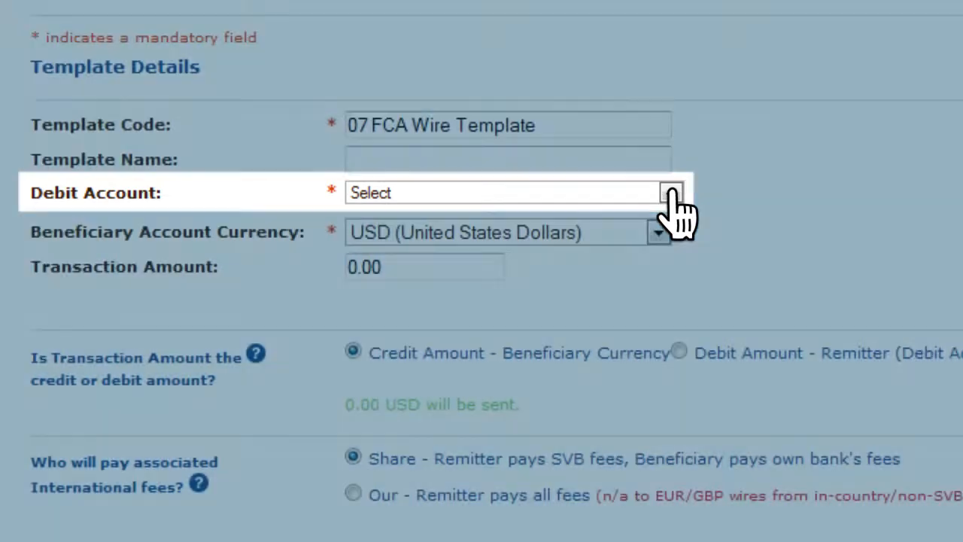
click(670, 194)
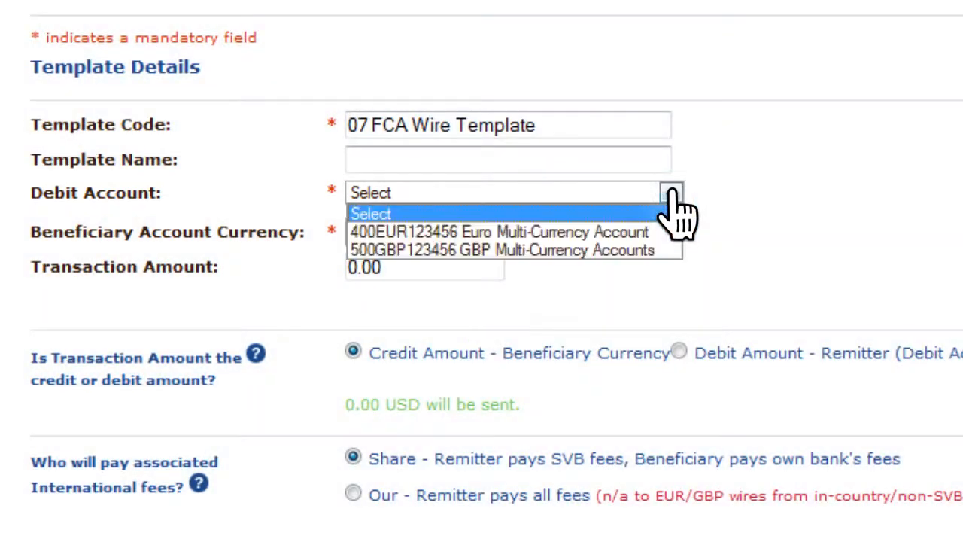
click(644, 230)
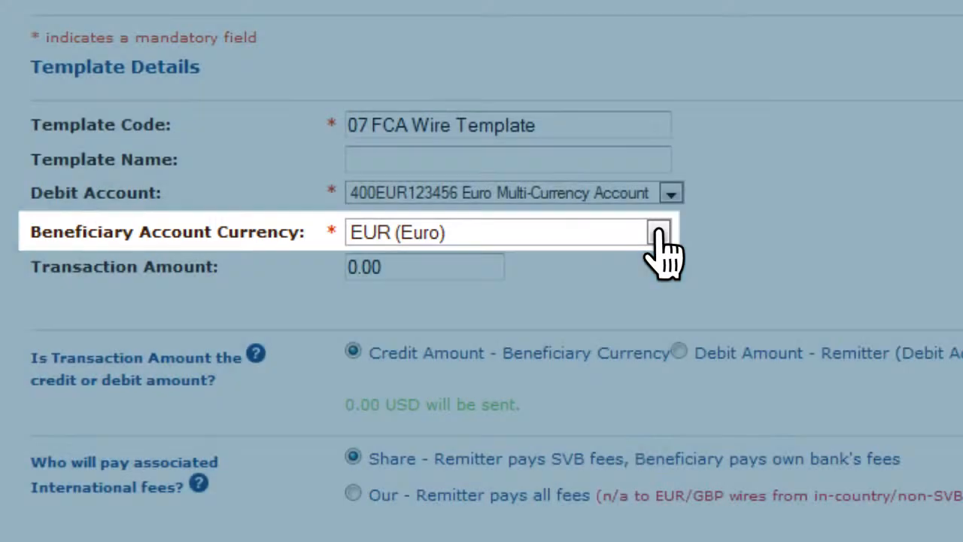
click(660, 232)
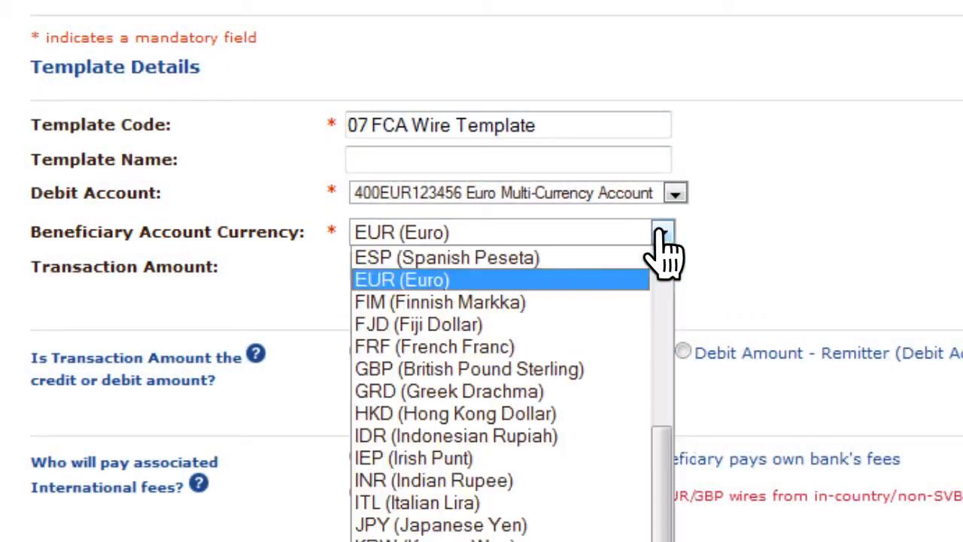
click(456, 279)
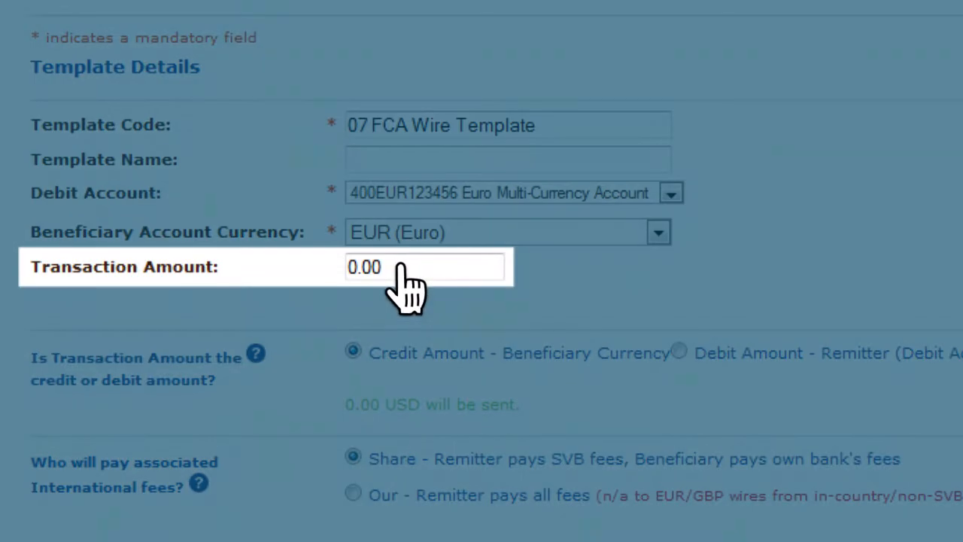
Set the transaction amount to 25.00 and choose Share for the associated international fees.
click(399, 268)
text(25.00)
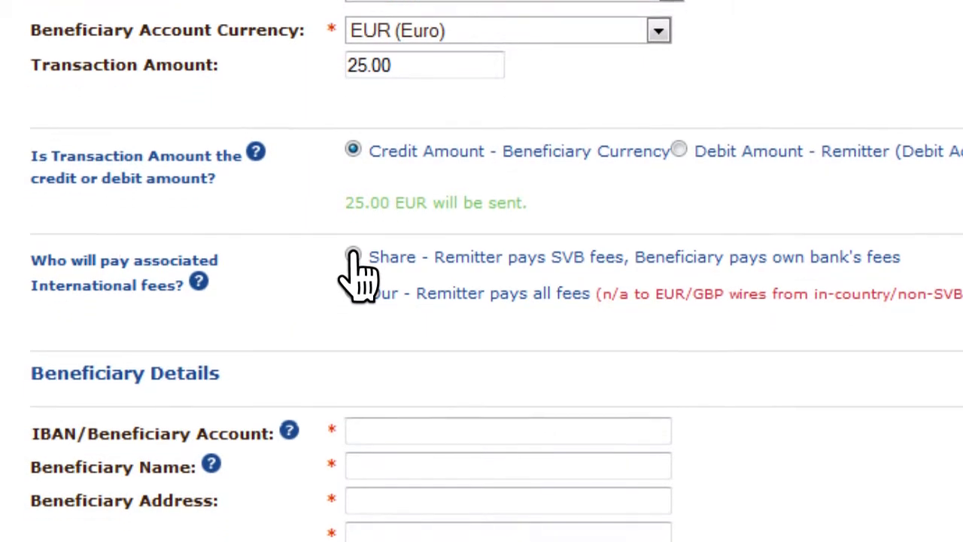
click(353, 272)
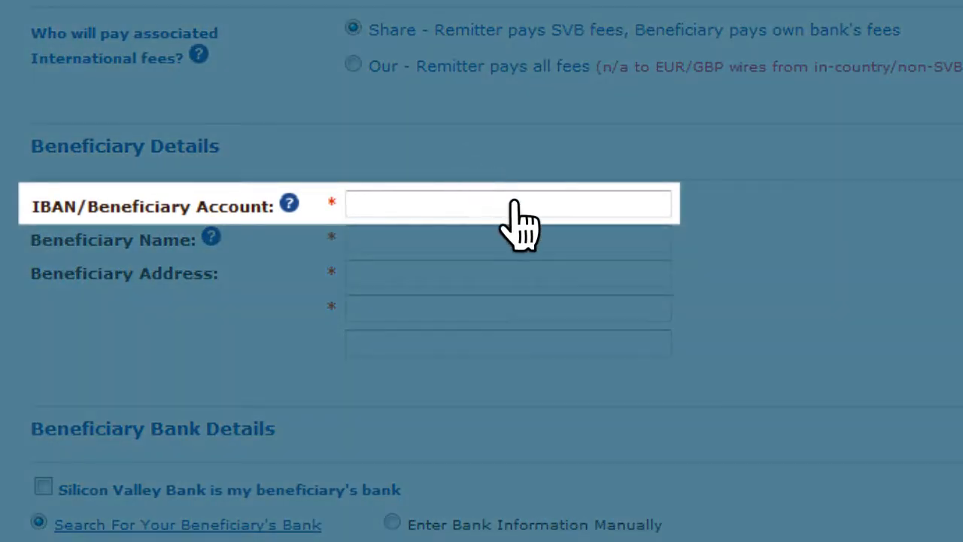
Fill in the Beneficiary Details with the beneficiary's IBAN, full name and two-line postal address.
click(515, 202)
text(GB03BARC20000012345678)
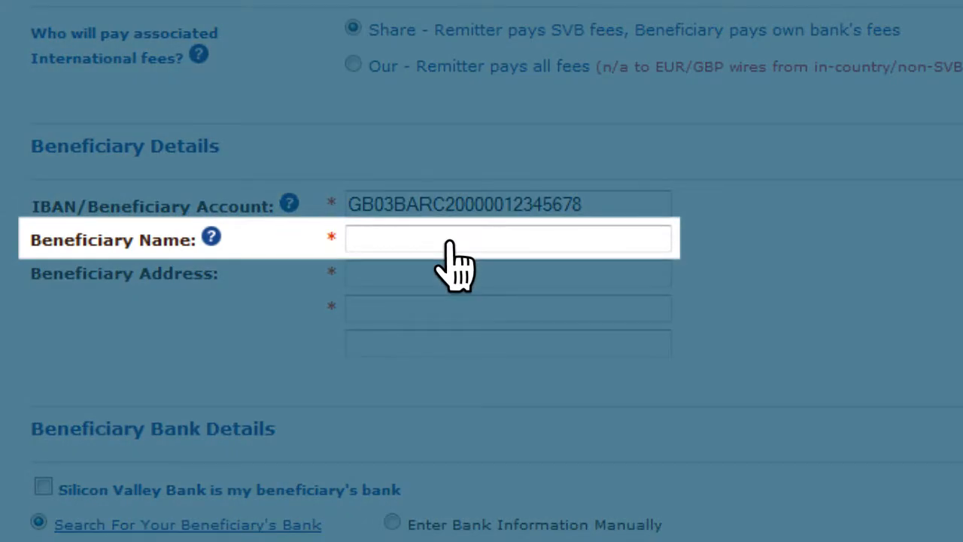
click(449, 242)
text(Joe Client)
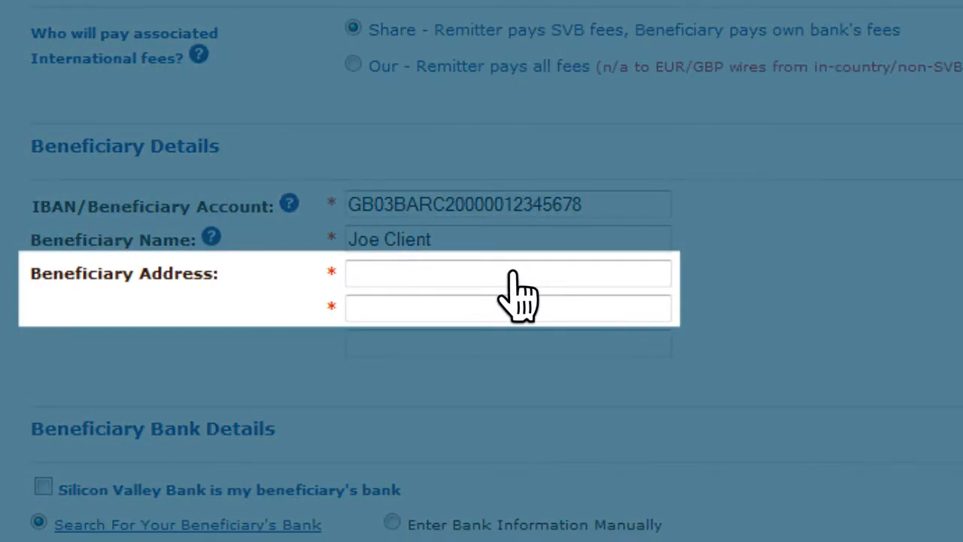
click(514, 272)
text(1234 Main Street)
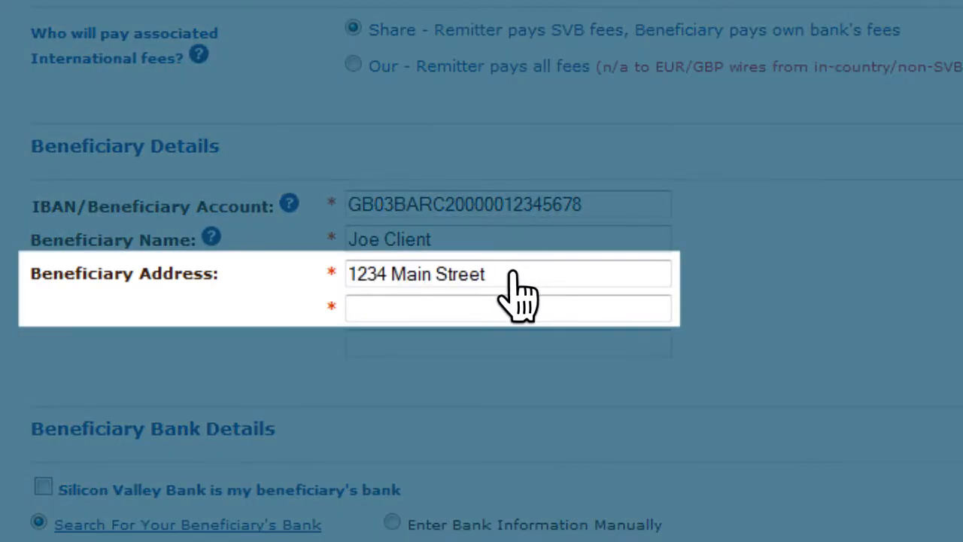
click(583, 309)
text(City, CA 54321)
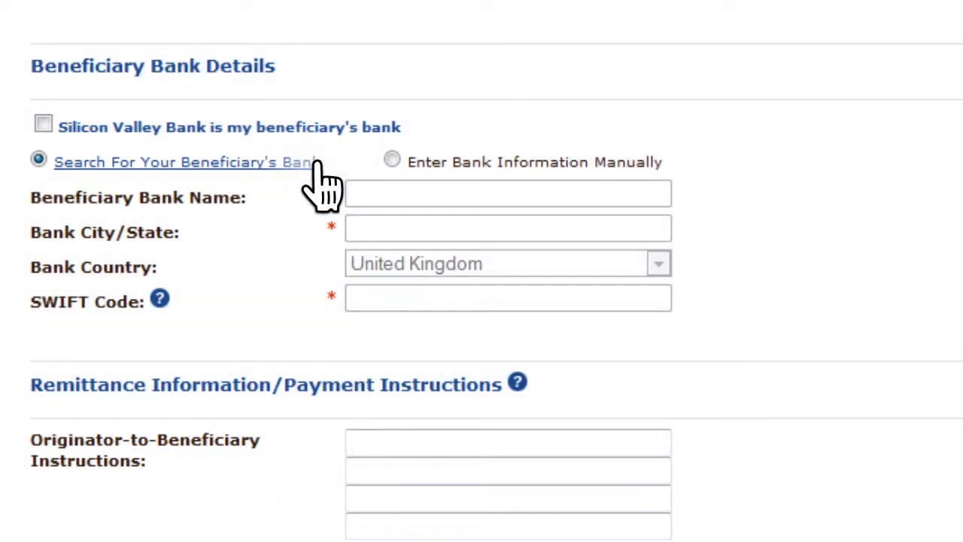
Search for the beneficiary's bank by routing code BARCGB22 with the BIC/SWIFT Code routing type.
click(317, 162)
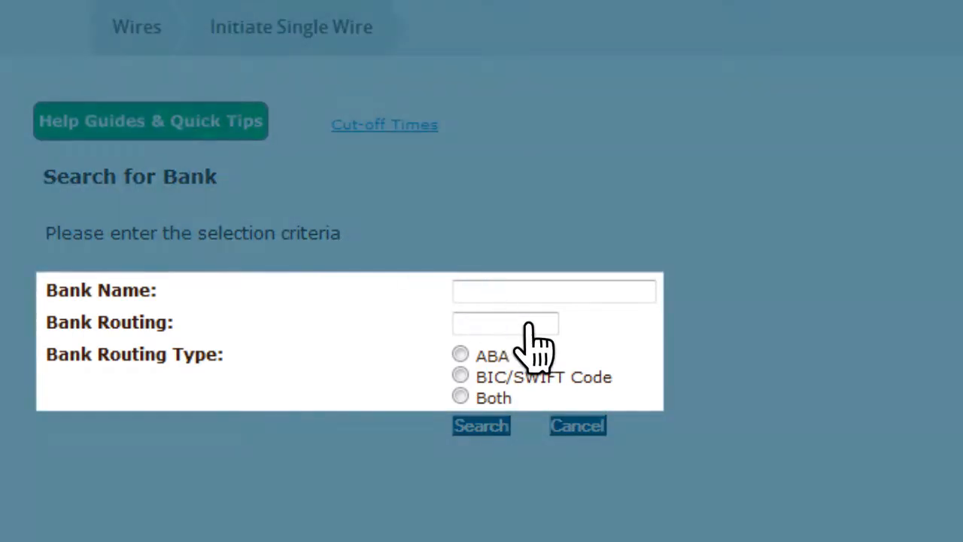
click(527, 325)
text(BARCGB22)
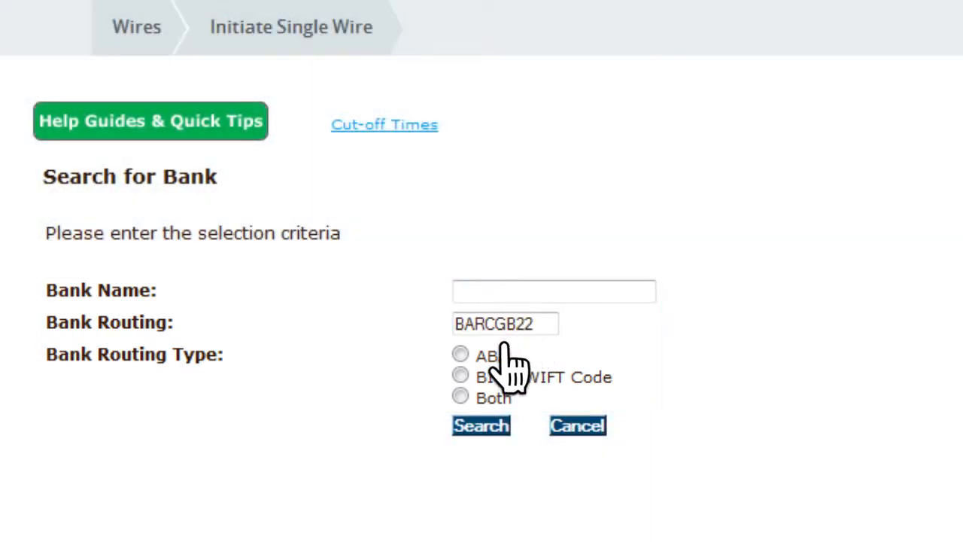
click(461, 375)
click(489, 426)
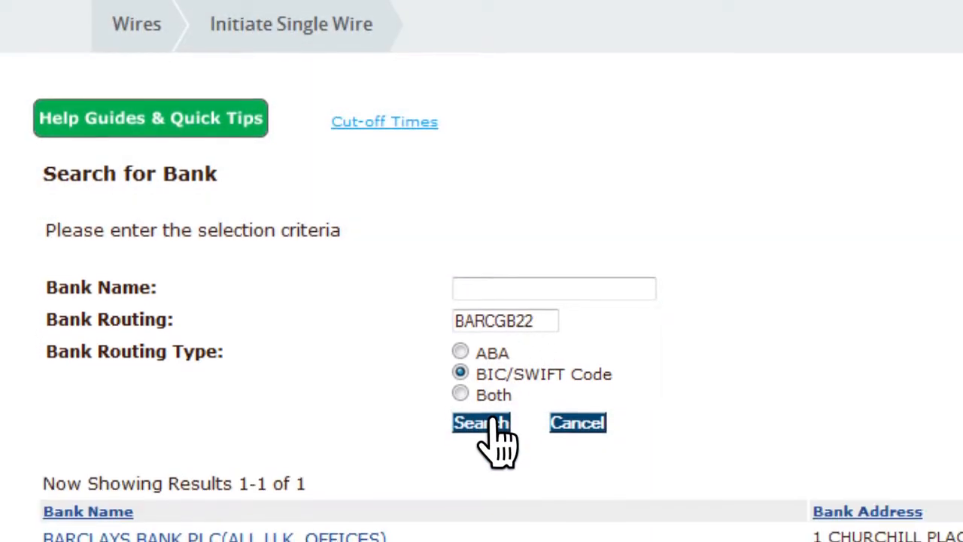
click(572, 366)
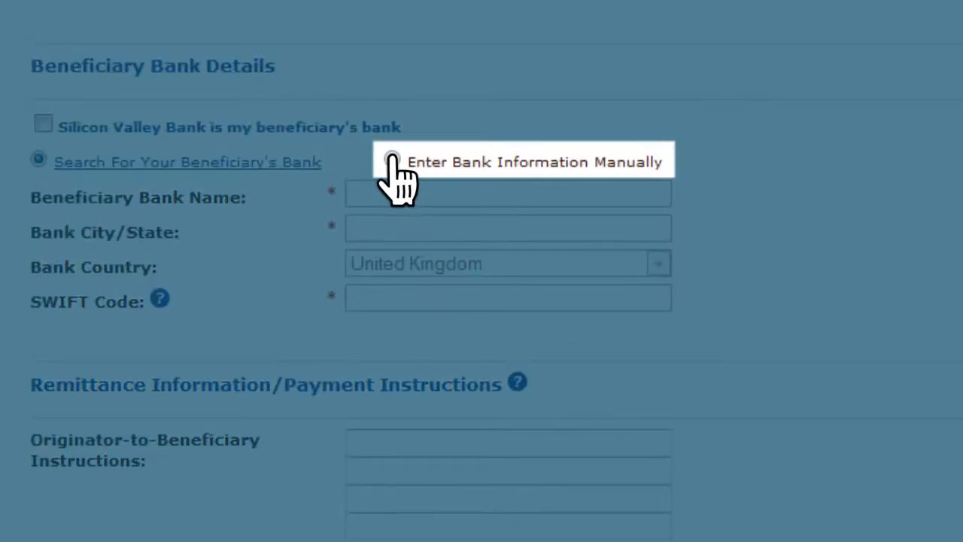
Enter the beneficiary bank information manually: name Barclay's Bank, city/state London, England, and SWIFT code BARCGB22.
click(392, 160)
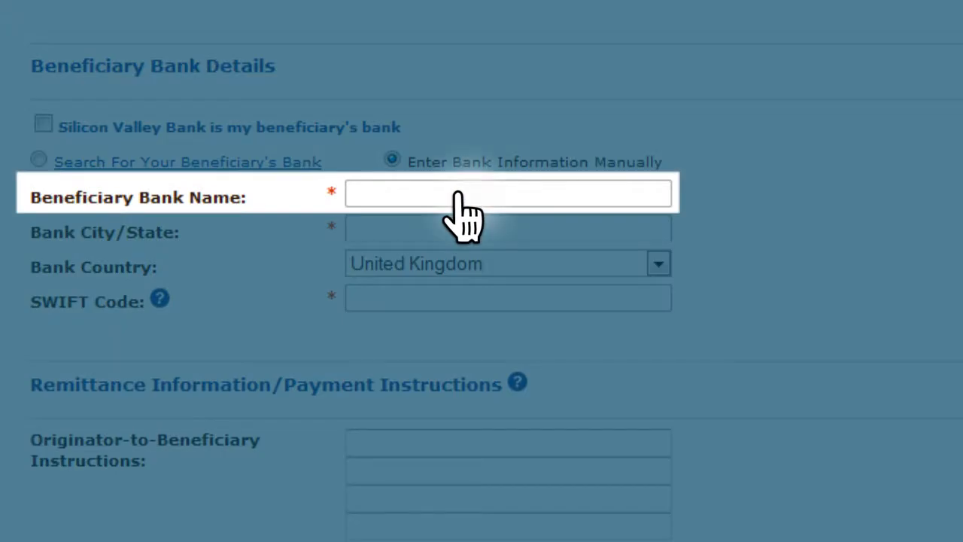
click(456, 196)
text(Barclay's Bank)
click(519, 228)
text(London, England)
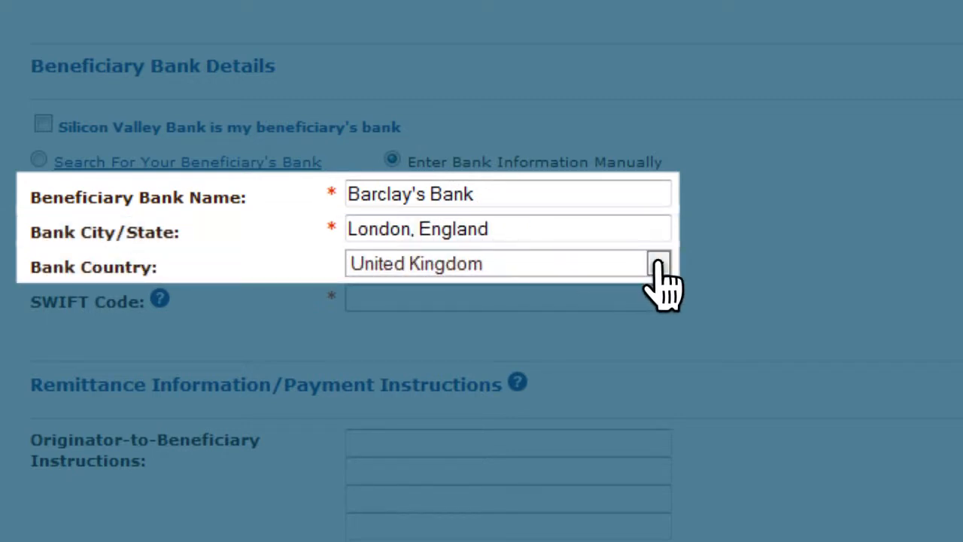
click(444, 301)
text(BARCGB22)
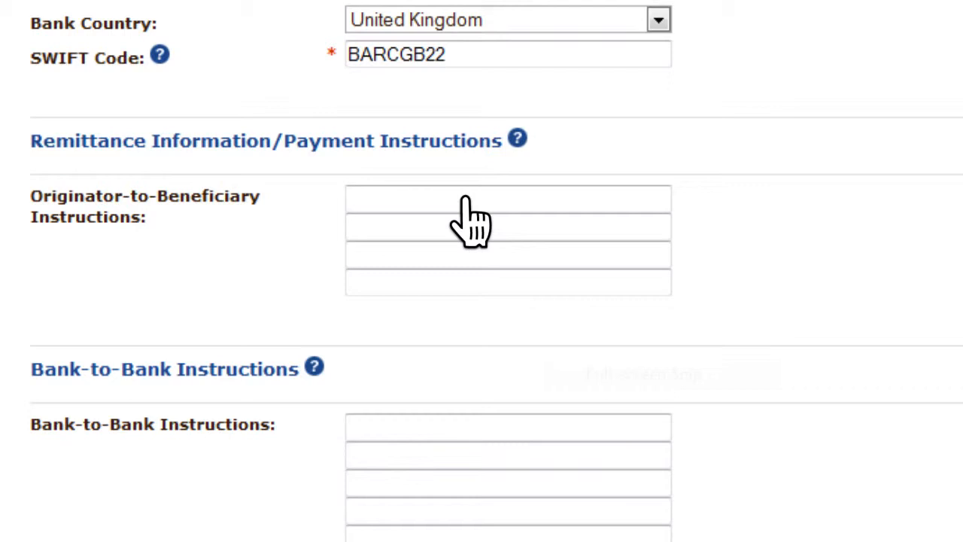
Continue with the optional instruction fields left blank and send the template to the approver.
scroll(471, 218, down, 4)
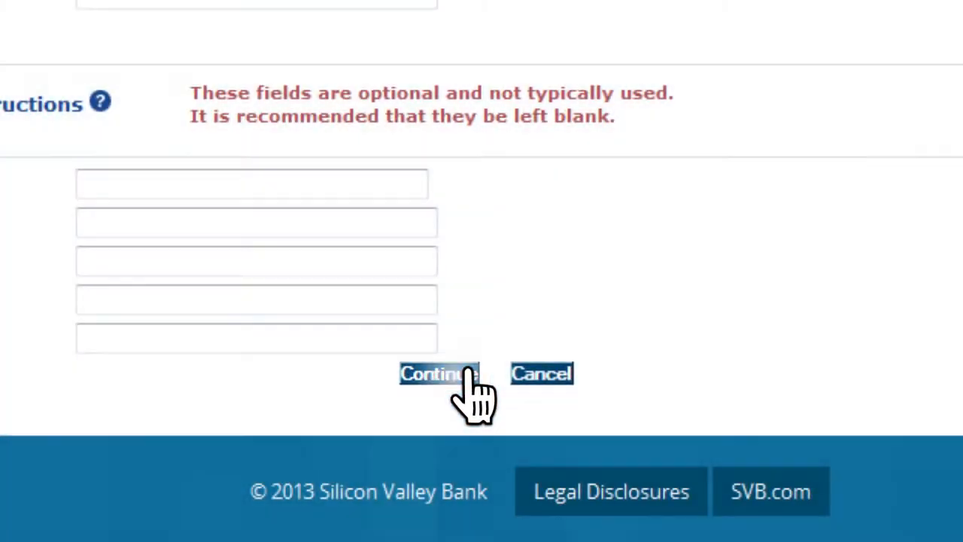
click(444, 373)
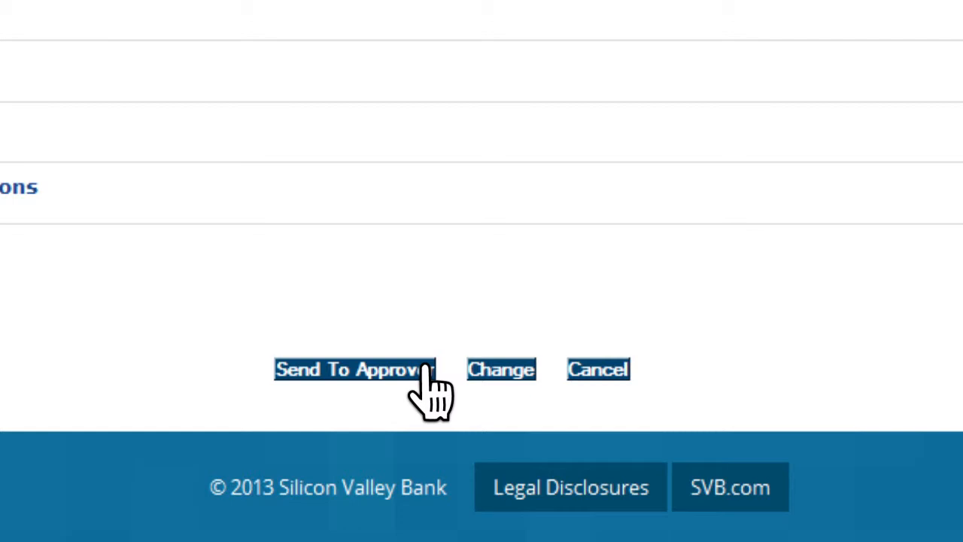
click(430, 373)
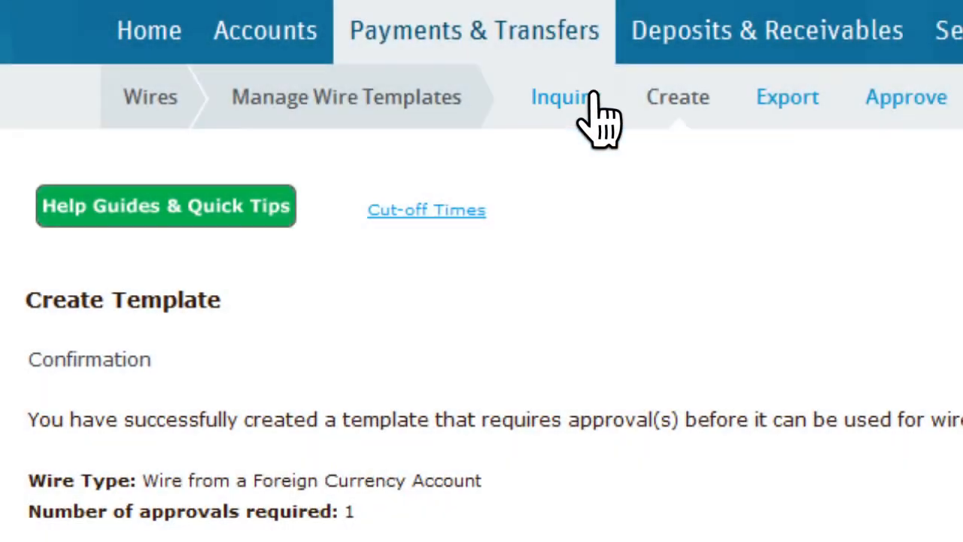
Find the template with code 07 FCA Wire Template through a template inquiry and open it for modification.
click(572, 97)
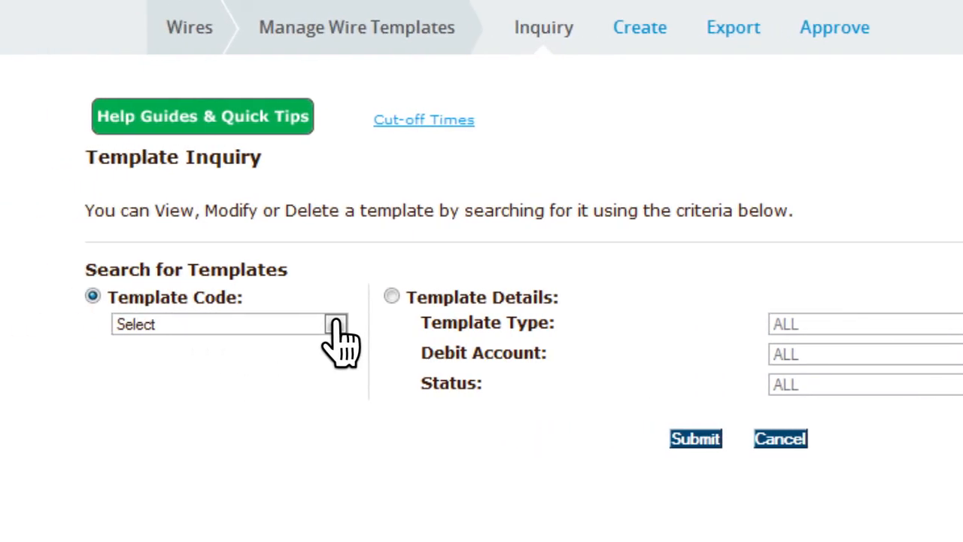
click(336, 325)
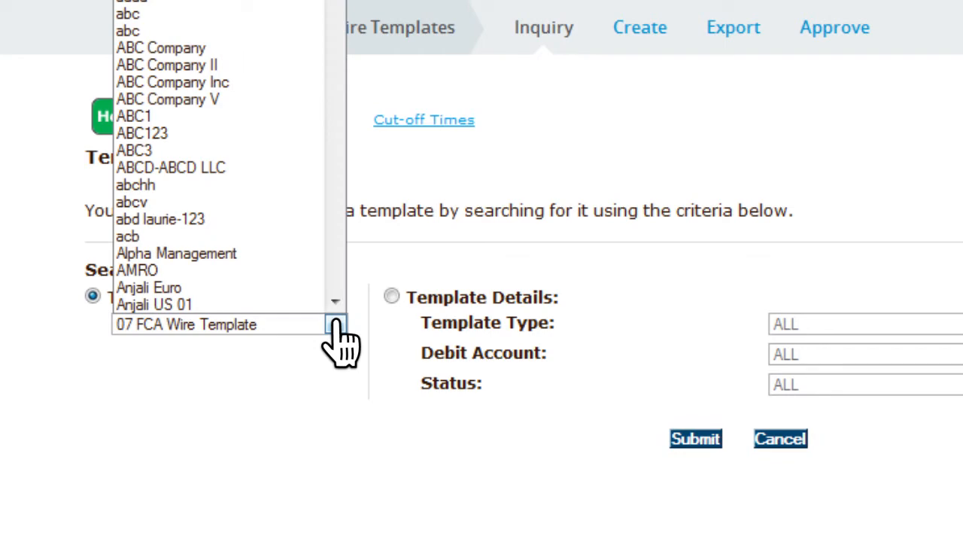
click(335, 325)
click(700, 439)
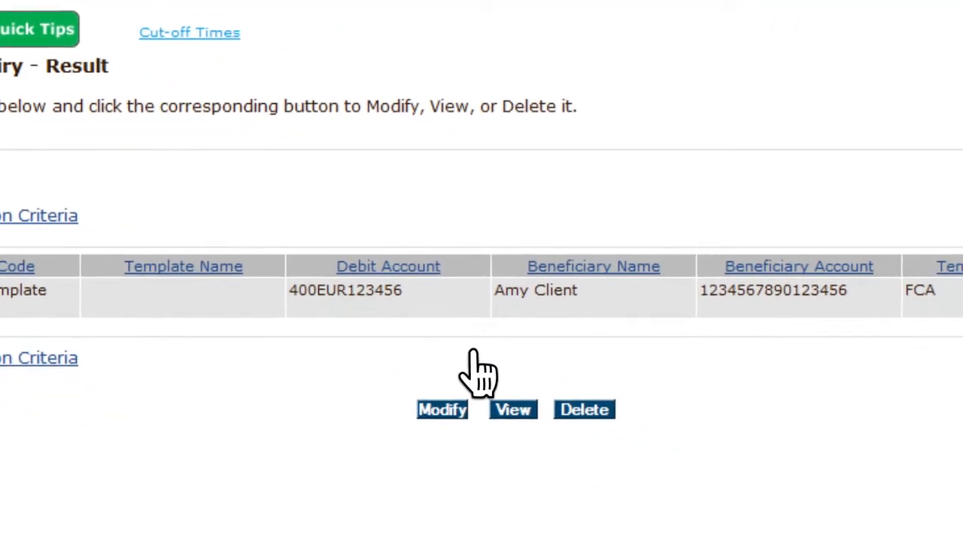
click(696, 496)
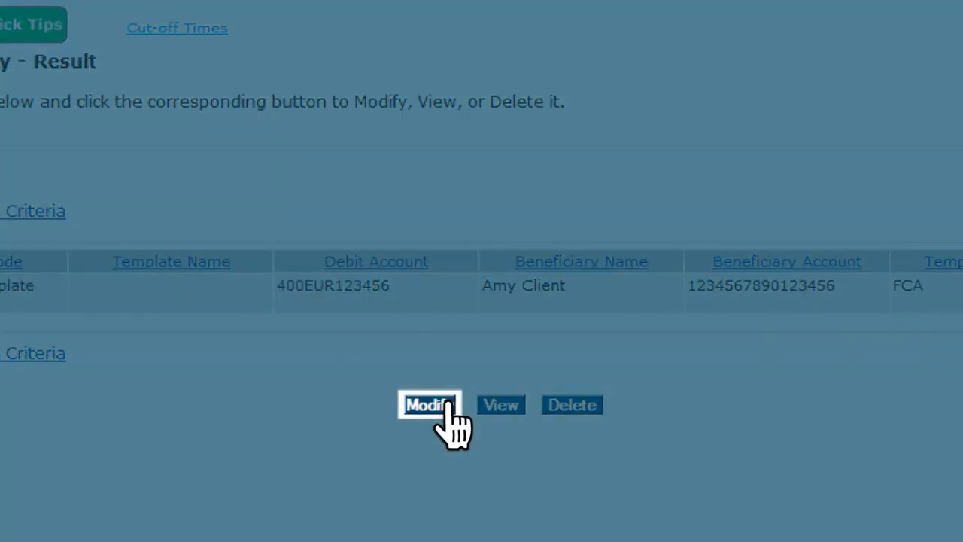